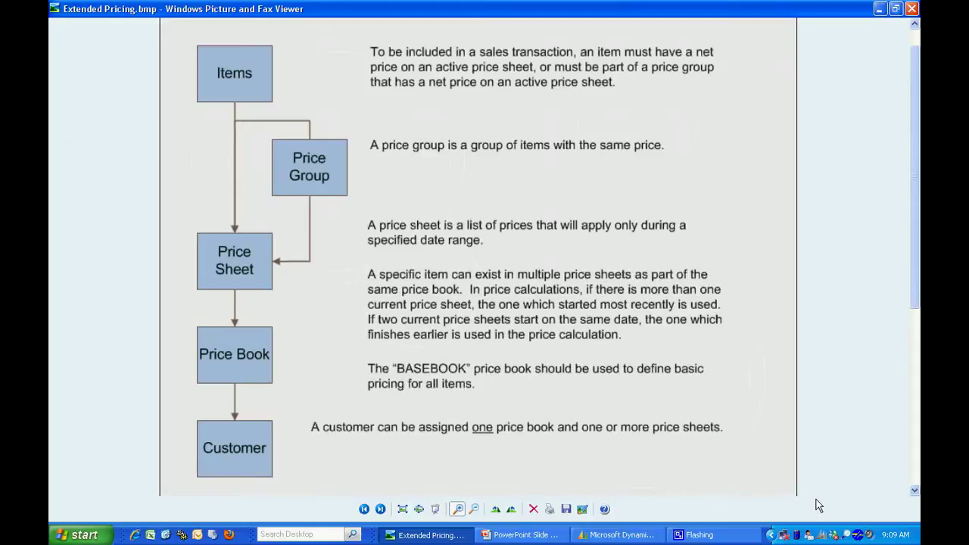
Step: Switch to Microsoft Dynamics GP and open the BASE price sheet in Price Sheet Maintenance
{"action": "key", "text": "alt+Tab"}
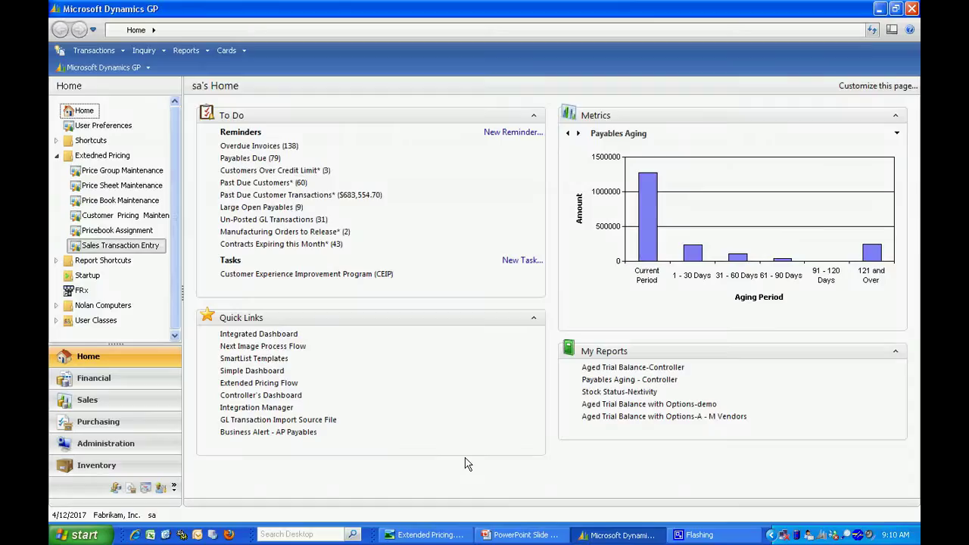
{"action": "left_click", "coordinate": [141, 186]}
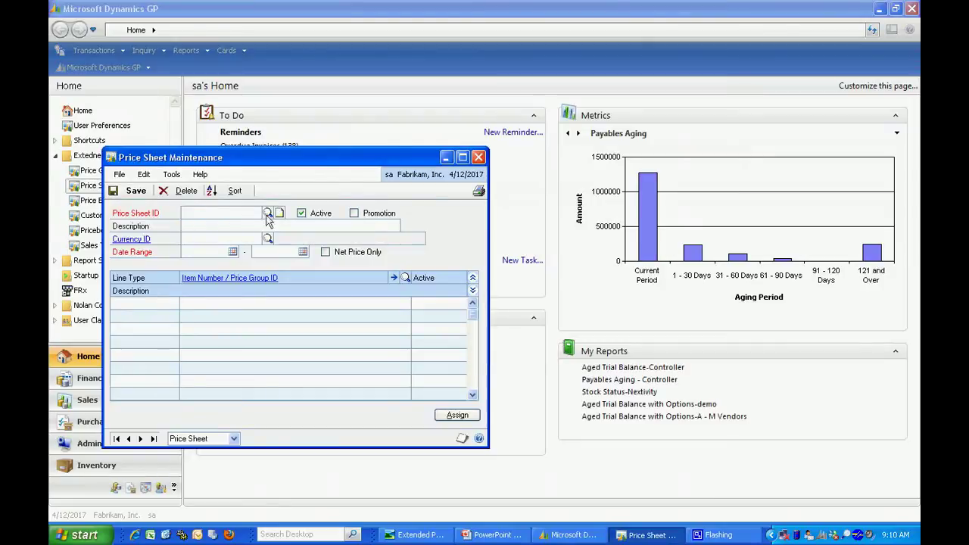
{"action": "left_click", "coordinate": [268, 215]}
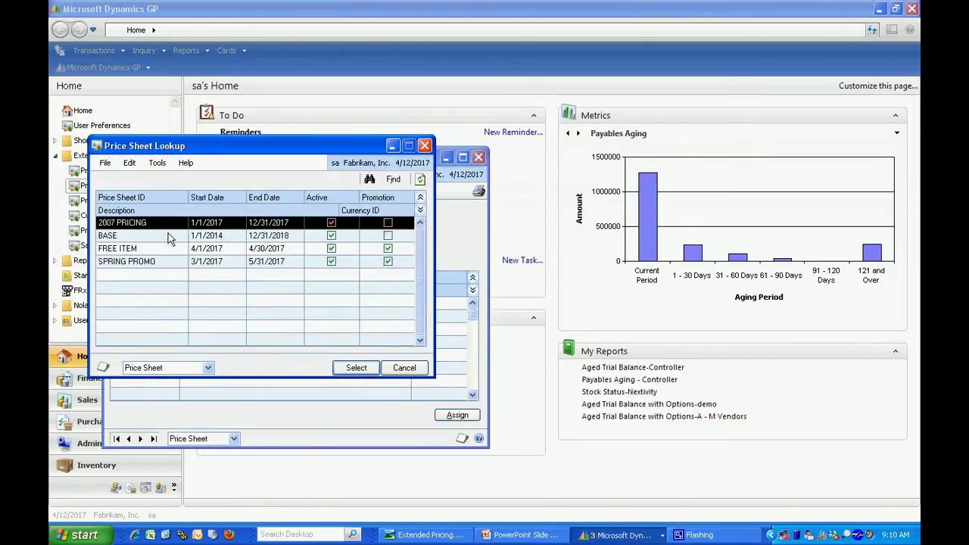
{"action": "left_click", "coordinate": [170, 236]}
{"action": "left_click", "coordinate": [354, 368]}
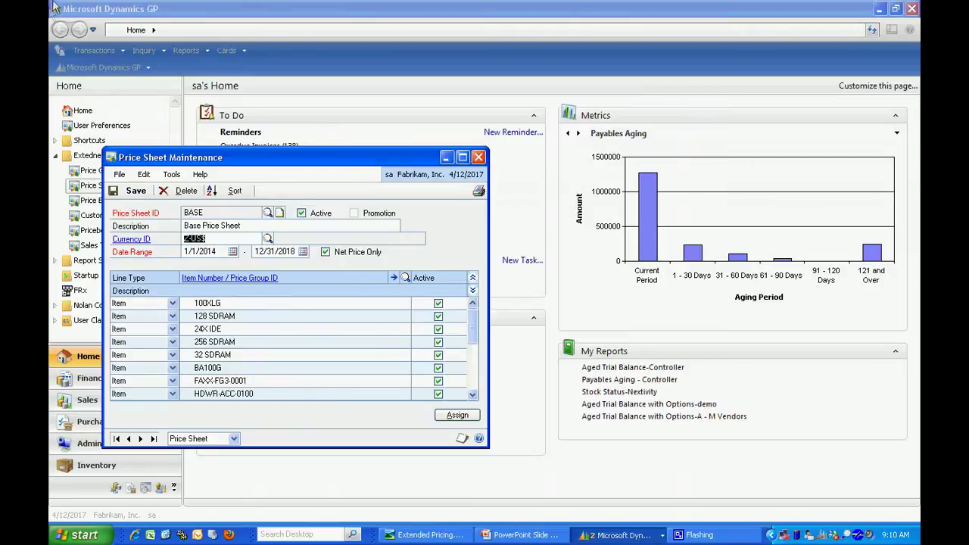
Step: Examine the pricing details of item 100XLG on the BASE price sheet, and close the price sheet windows
{"action": "left_click", "coordinate": [331, 302]}
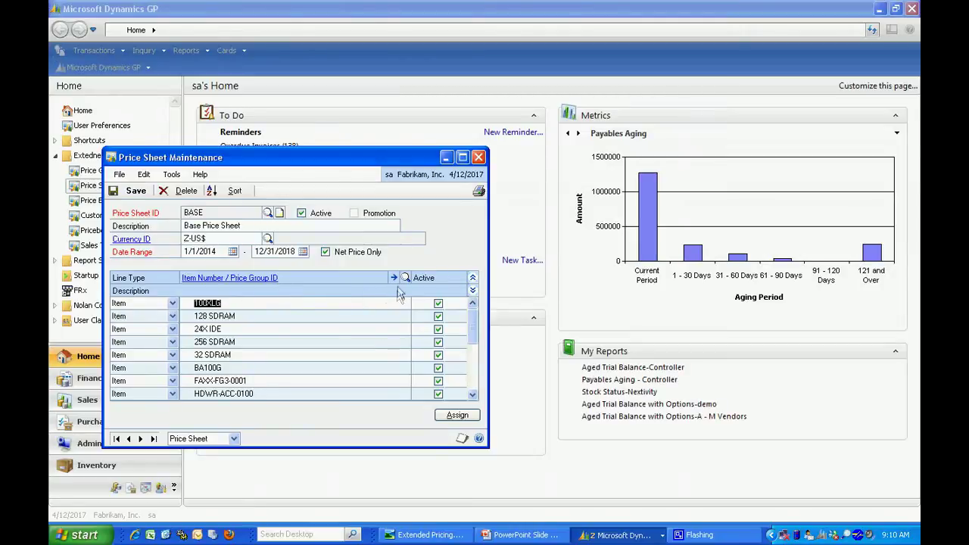
{"action": "left_click", "coordinate": [394, 278]}
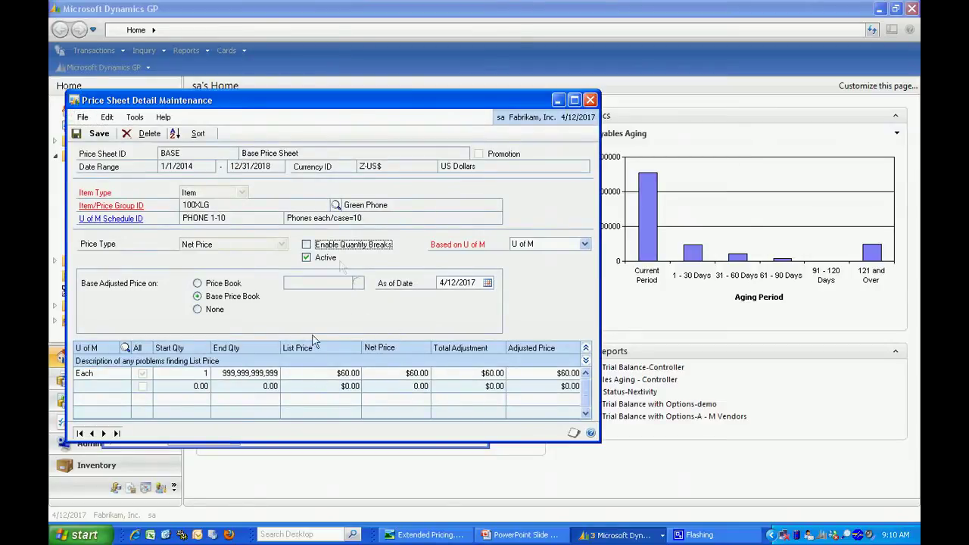
{"action": "left_click", "coordinate": [589, 100]}
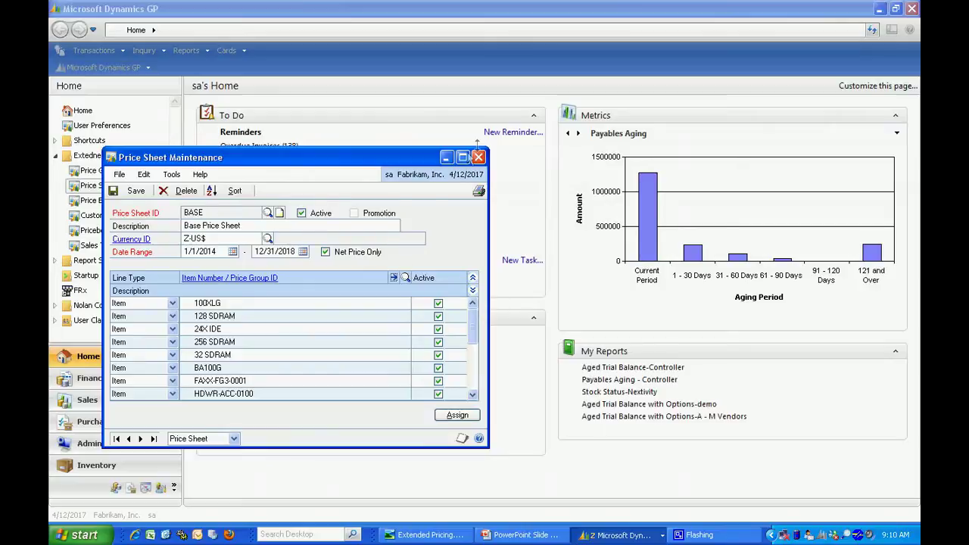
{"action": "left_click", "coordinate": [479, 157]}
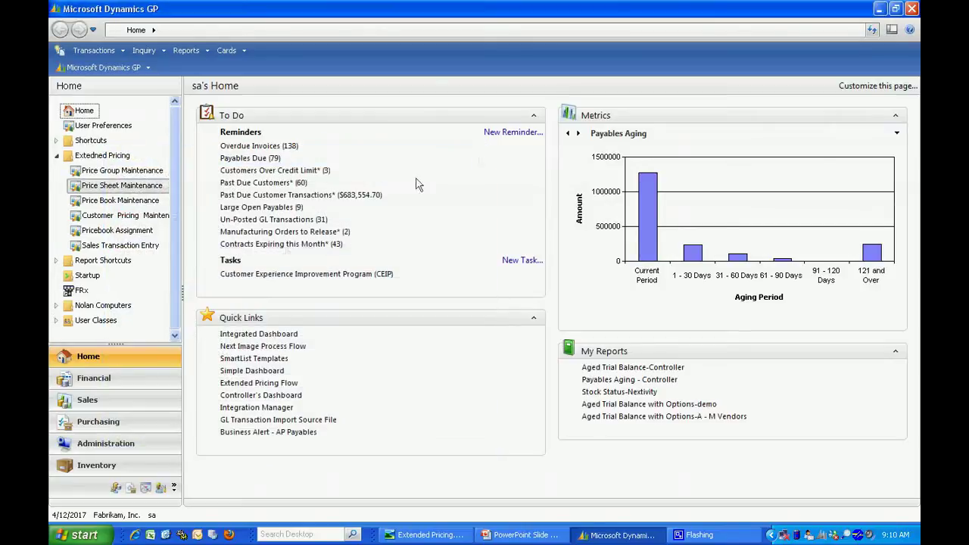
Step: Open the BASEBOOK price book in Price Book Maintenance to view its assigned price sheets
{"action": "left_click", "coordinate": [106, 202]}
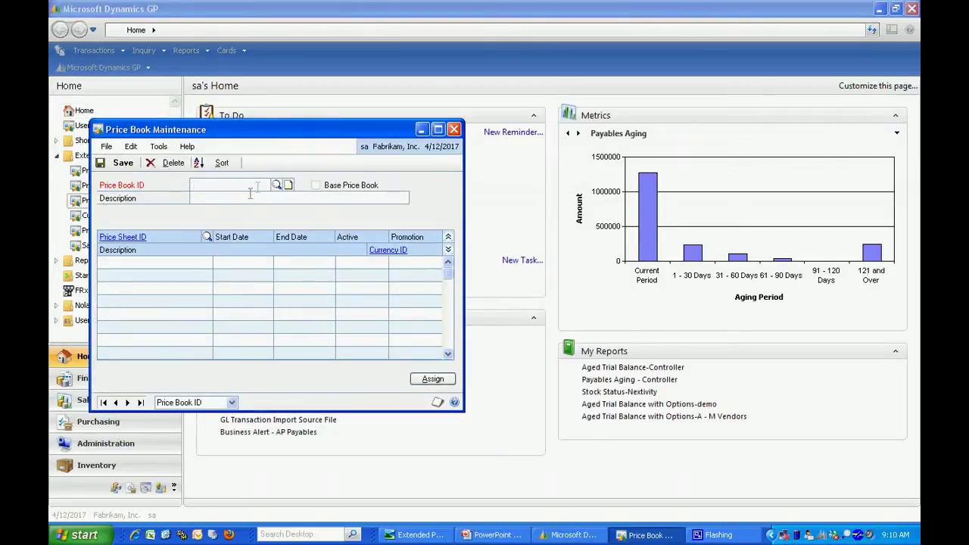
{"action": "left_click", "coordinate": [277, 186]}
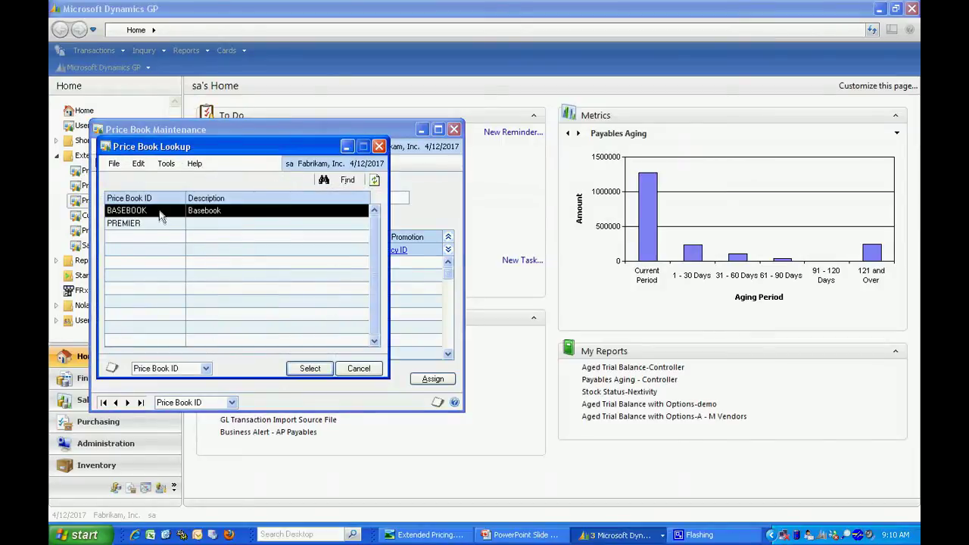
{"action": "double_click", "coordinate": [159, 210]}
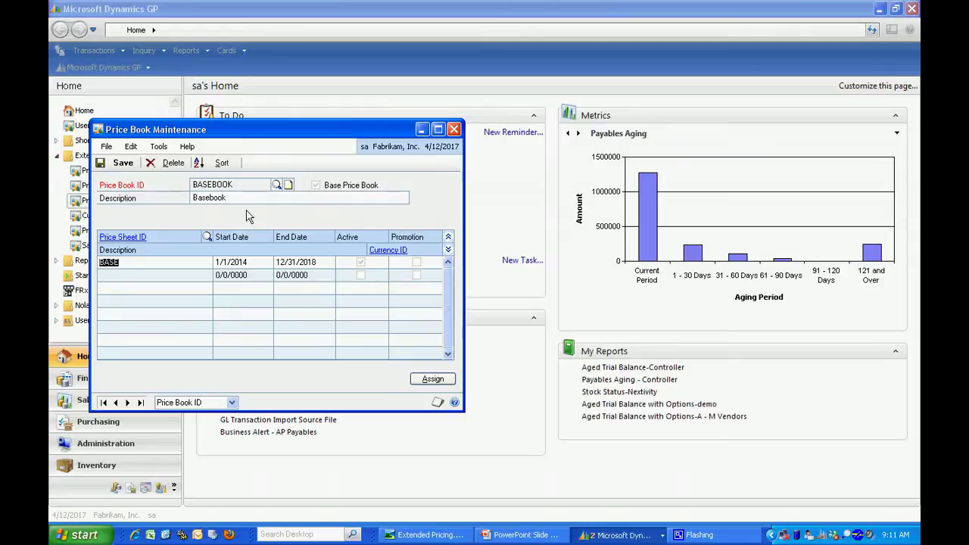
Step: Open Customer Pricing Maintenance and display the price book and price sheets assigned to Adam Park Resort
{"action": "left_click", "coordinate": [121, 215]}
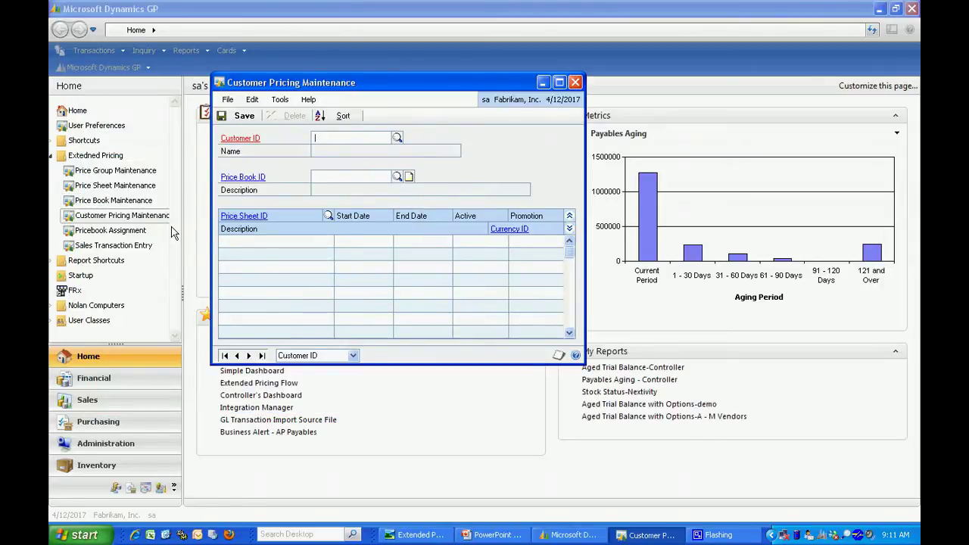
{"action": "type", "text": "AD"}
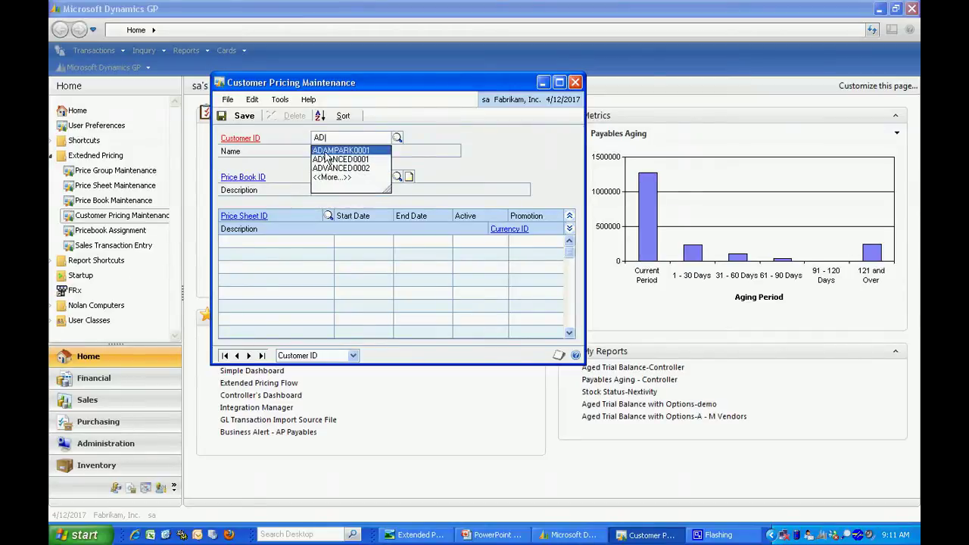
{"action": "key", "text": "Return"}
{"action": "key", "text": "Tab"}
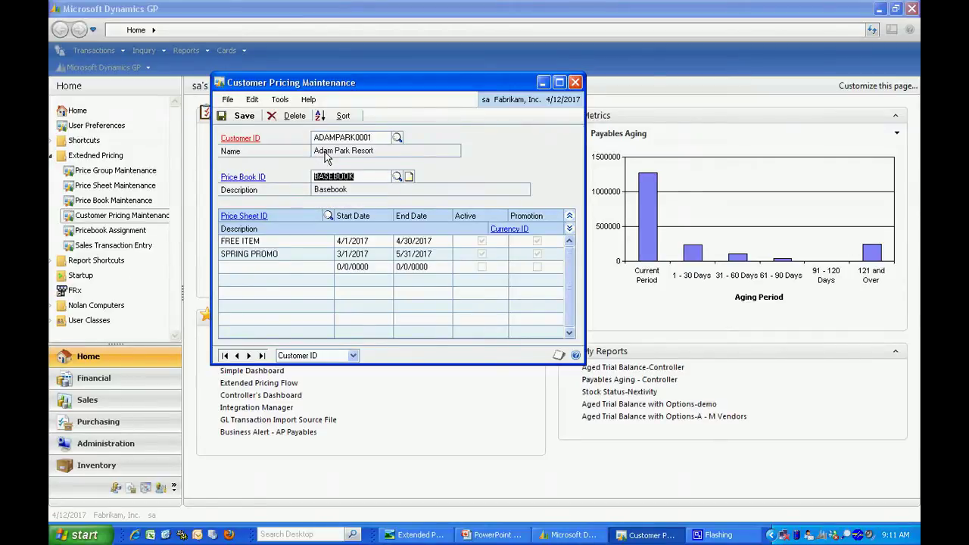
Step: Examine the OFFICE EQP group's promotion details on the customer's SPRING PROMO price sheet, and return to the customer pricing record
{"action": "left_click", "coordinate": [302, 254]}
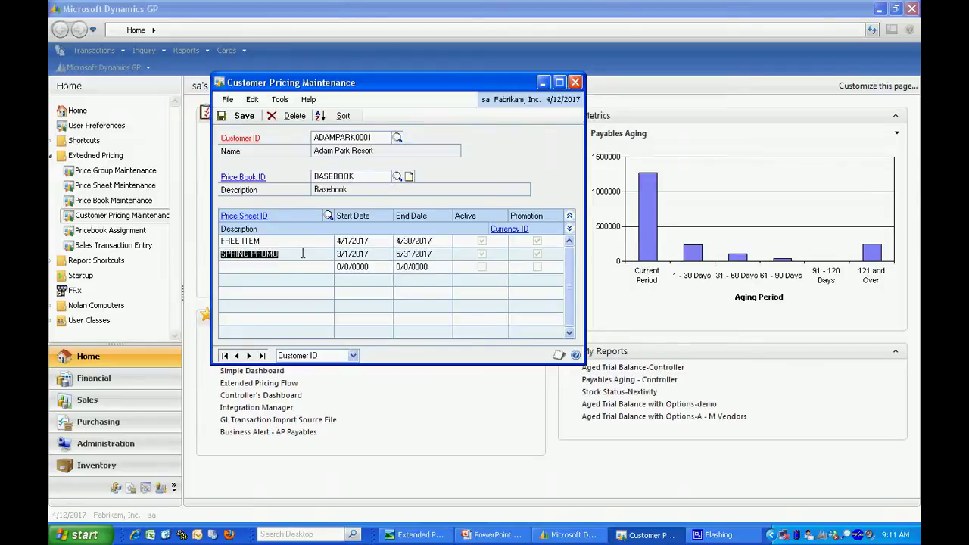
{"action": "left_click", "coordinate": [246, 217]}
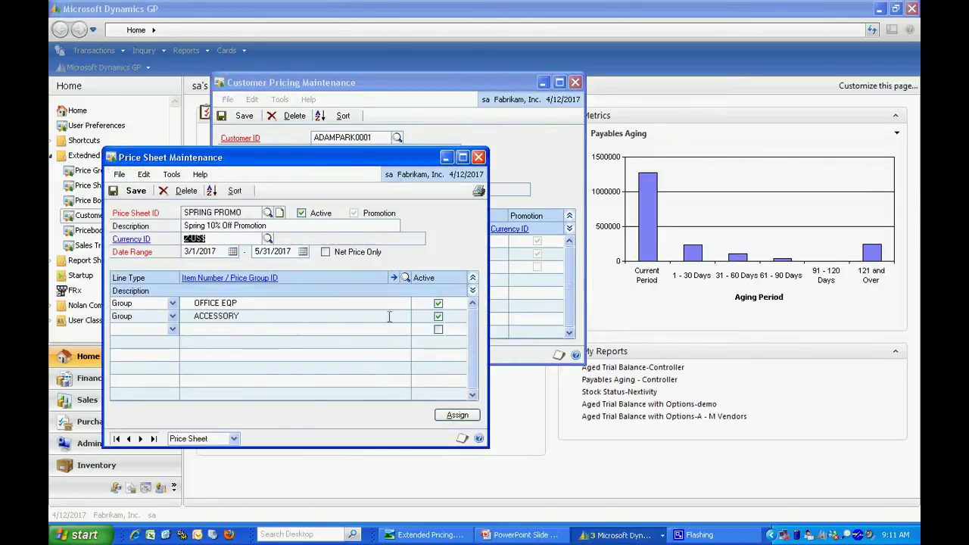
{"action": "left_click", "coordinate": [247, 304]}
{"action": "left_click", "coordinate": [393, 278]}
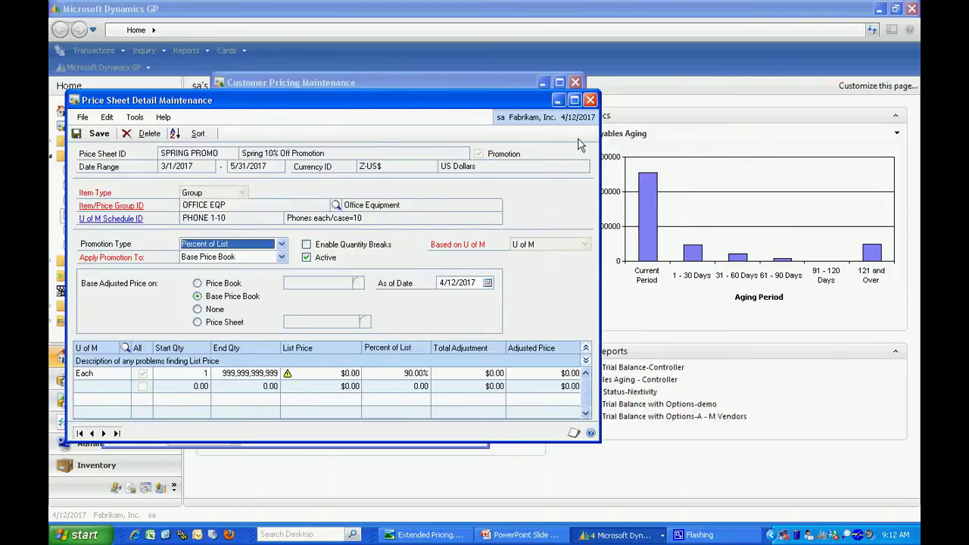
{"action": "left_click", "coordinate": [590, 100]}
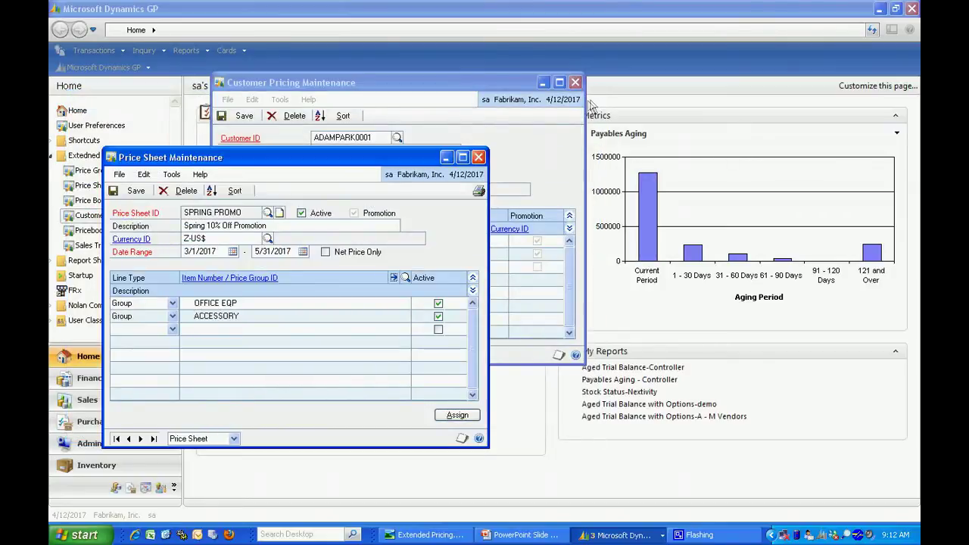
{"action": "left_click", "coordinate": [479, 158]}
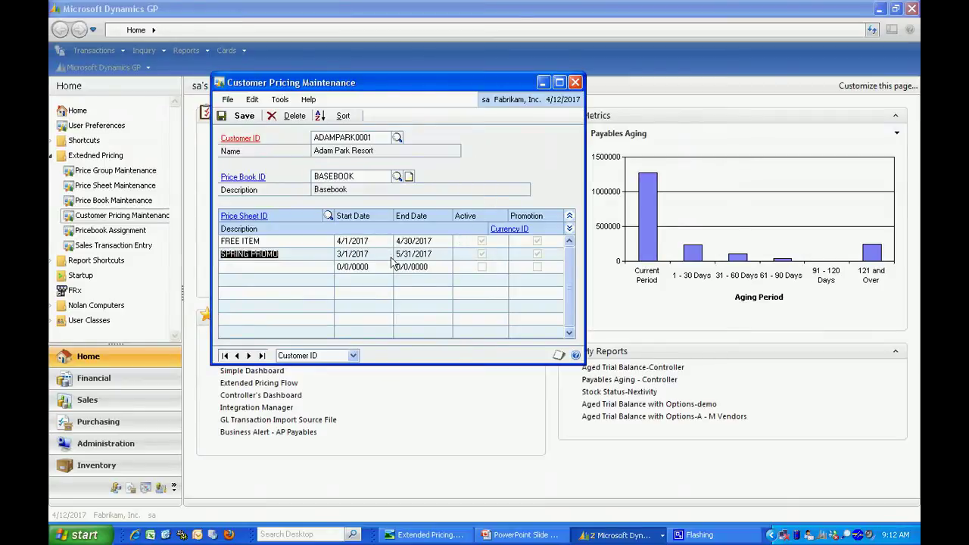
Step: Examine the free-quantity details of item ACCS-CRD-12WH on the customer's FREE ITEM price sheet, including the 6 to 10 quantity break
{"action": "left_click", "coordinate": [310, 243]}
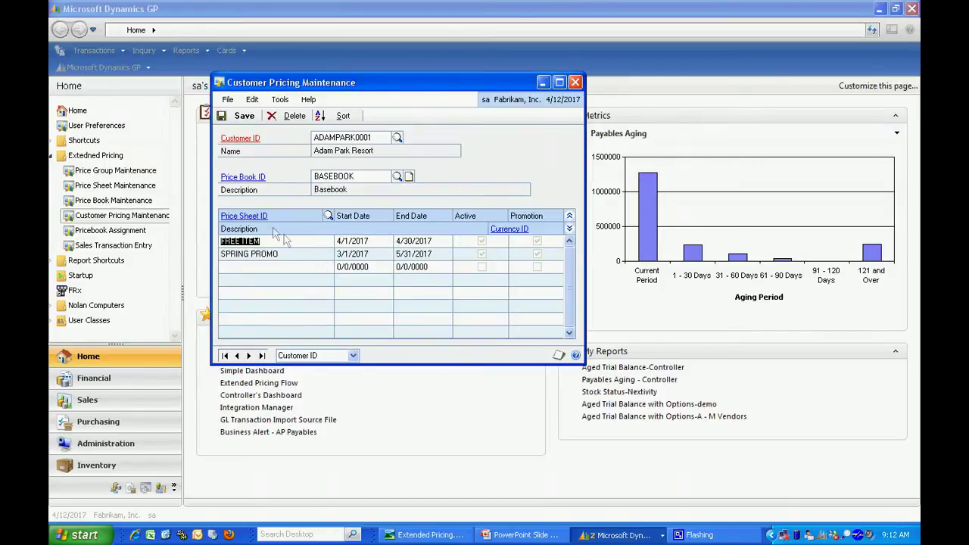
{"action": "left_click", "coordinate": [258, 217]}
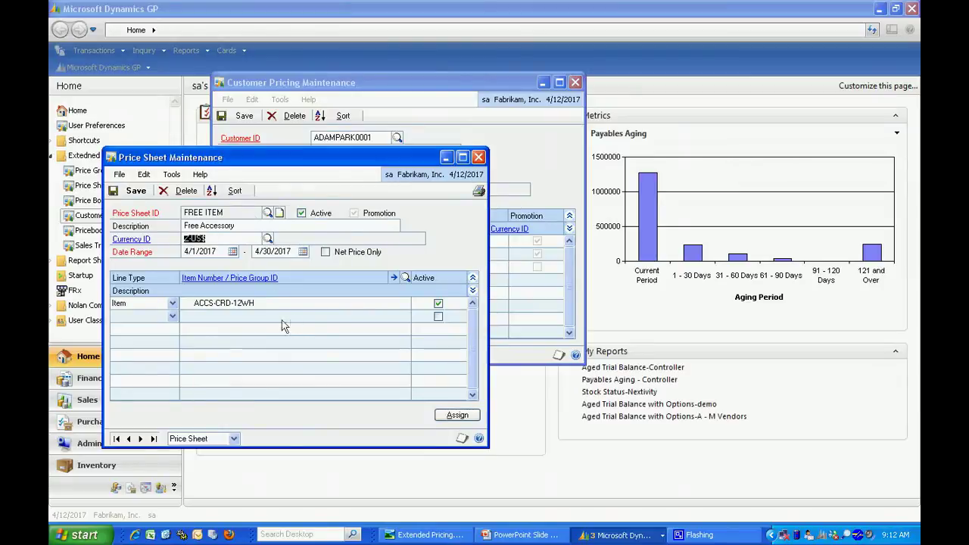
{"action": "left_click", "coordinate": [352, 303]}
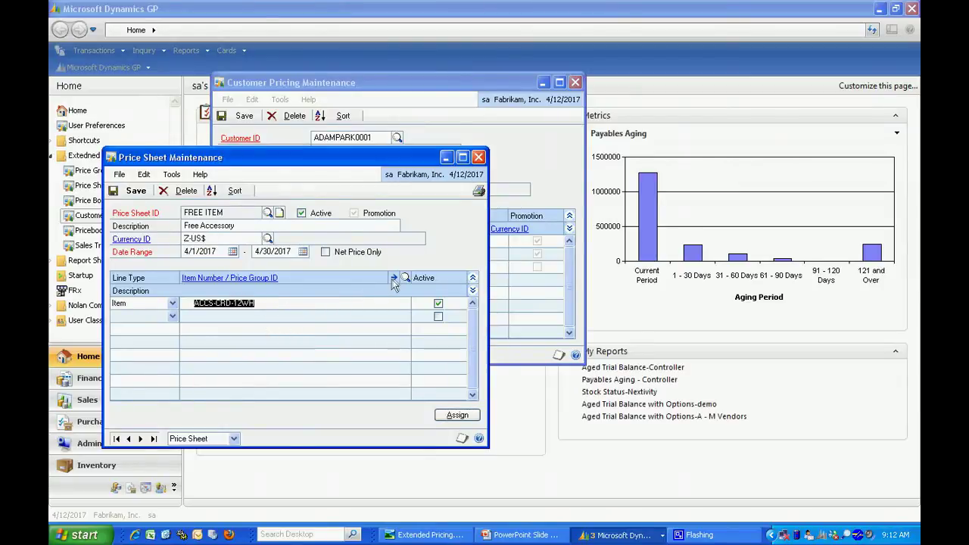
{"action": "left_click", "coordinate": [394, 278]}
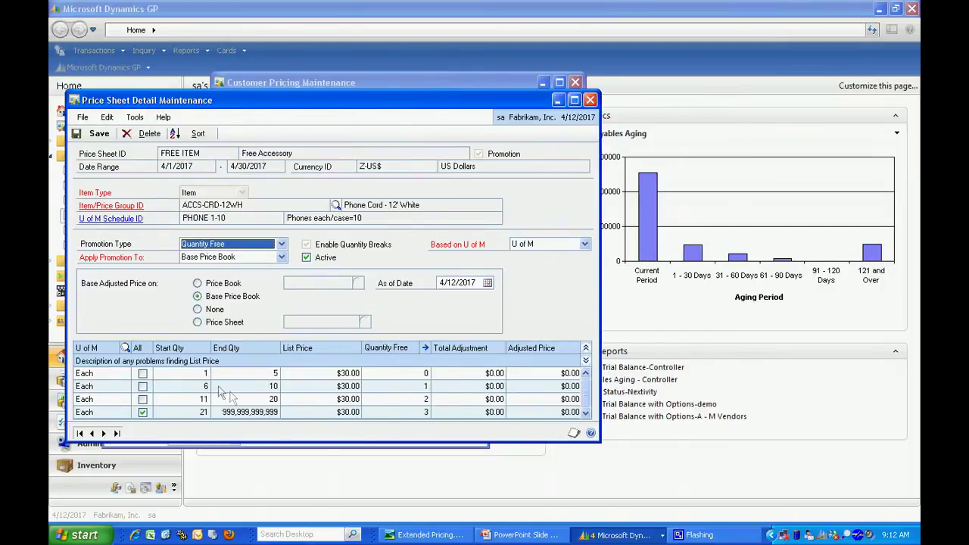
{"action": "left_click", "coordinate": [403, 392]}
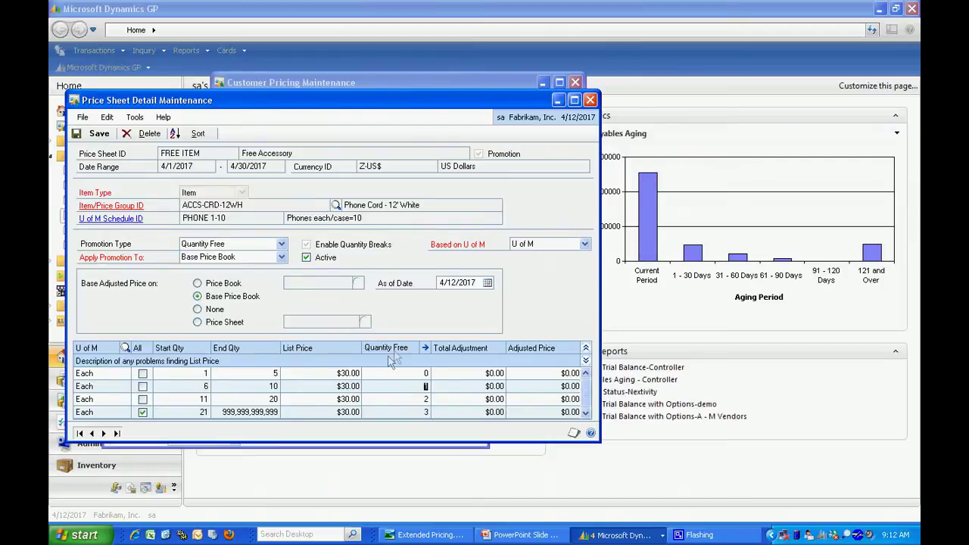
{"action": "left_click", "coordinate": [426, 348]}
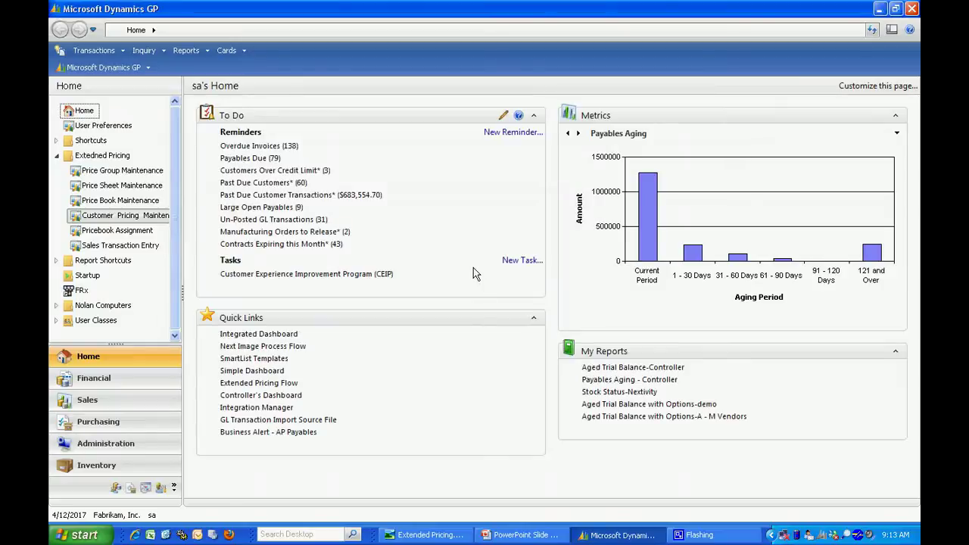
Step: Start a new STDINV invoice in Sales Transaction Entry for customer Adam Park Resort, keeping the default header values
{"action": "left_click", "coordinate": [144, 247]}
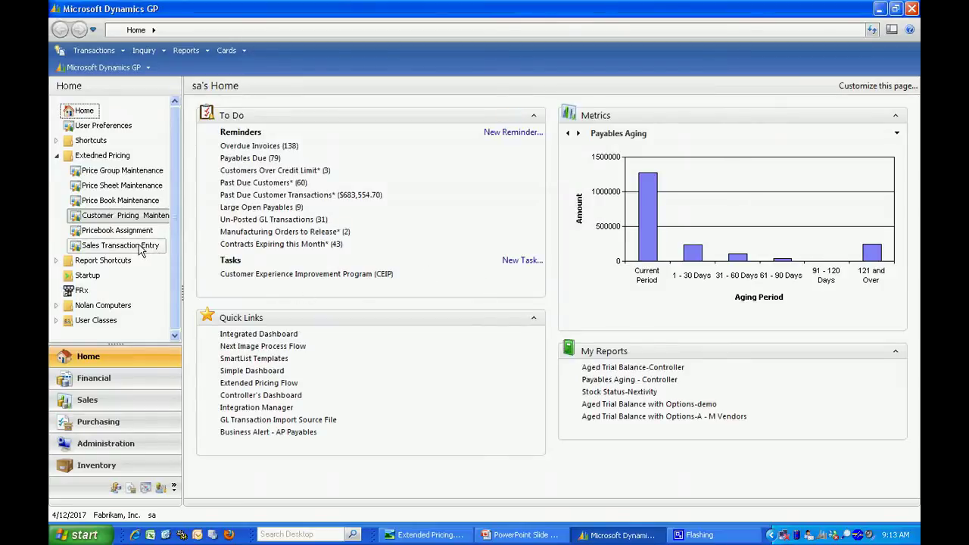
{"action": "key", "text": "Tab"}
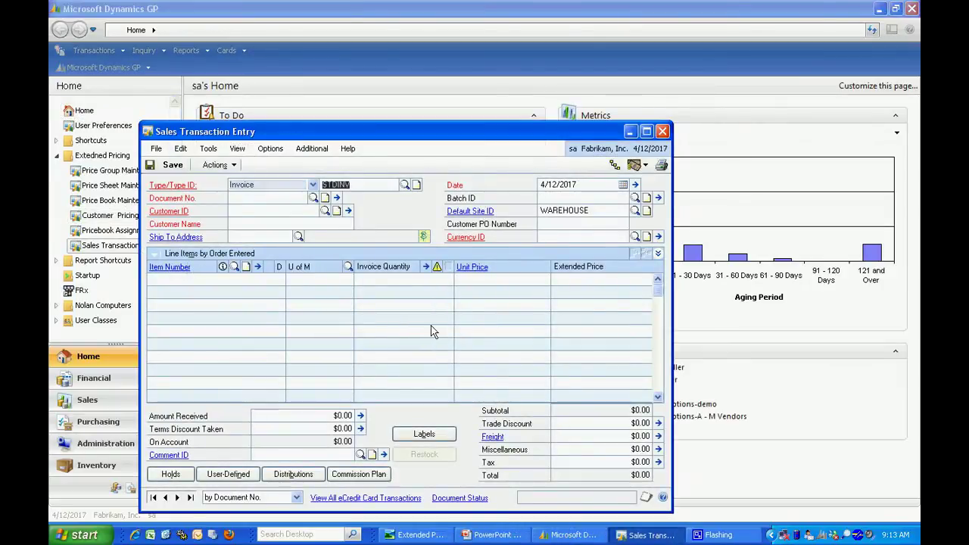
{"action": "key", "text": "Tab"}
{"action": "key", "text": "Tab"}
{"action": "type", "text": "AD"}
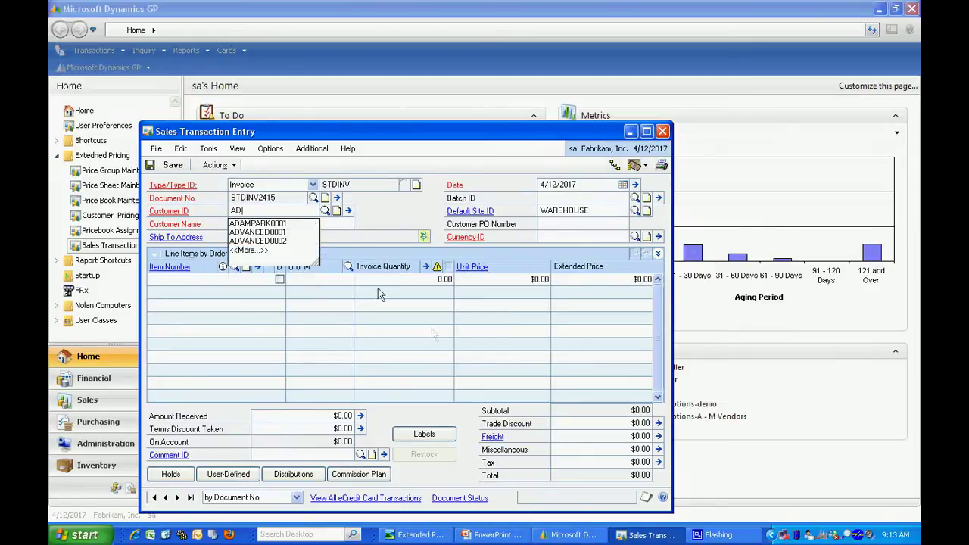
{"action": "key", "text": "Down"}
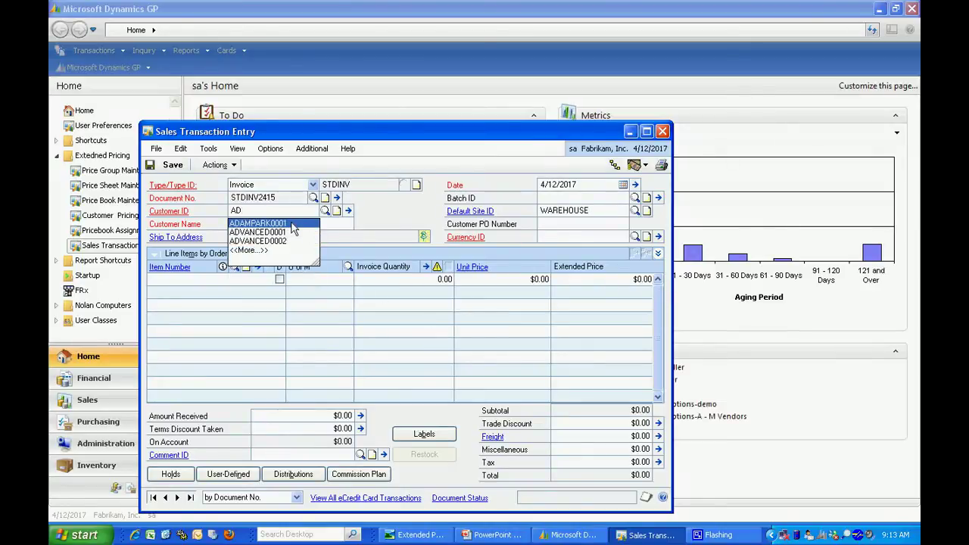
{"action": "key", "text": "Return"}
{"action": "key", "text": "Tab"}
{"action": "key", "text": "Tab"}
{"action": "key", "text": "Tab"}
{"action": "key", "text": "Tab"}
{"action": "key", "text": "Tab"}
{"action": "key", "text": "Tab"}
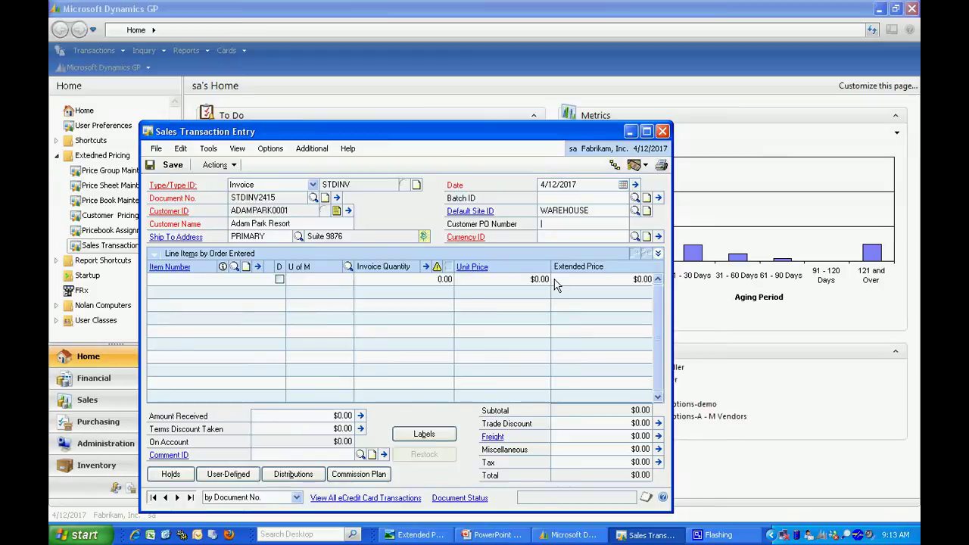
Step: Add item ACCS-CRD-25BK to the invoice with a quantity of 1, accepting the default unit price
{"action": "type", "text": "ACC"}
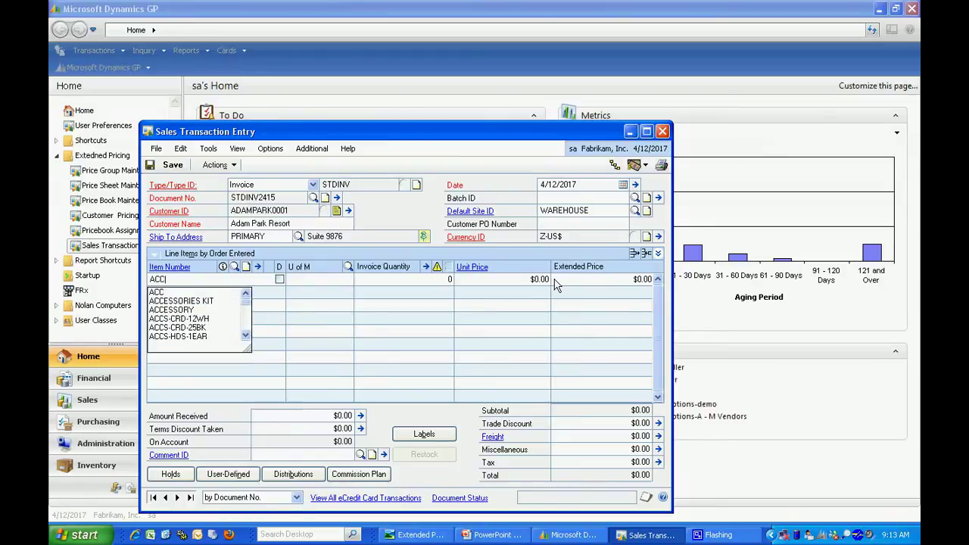
{"action": "left_click", "coordinate": [196, 328]}
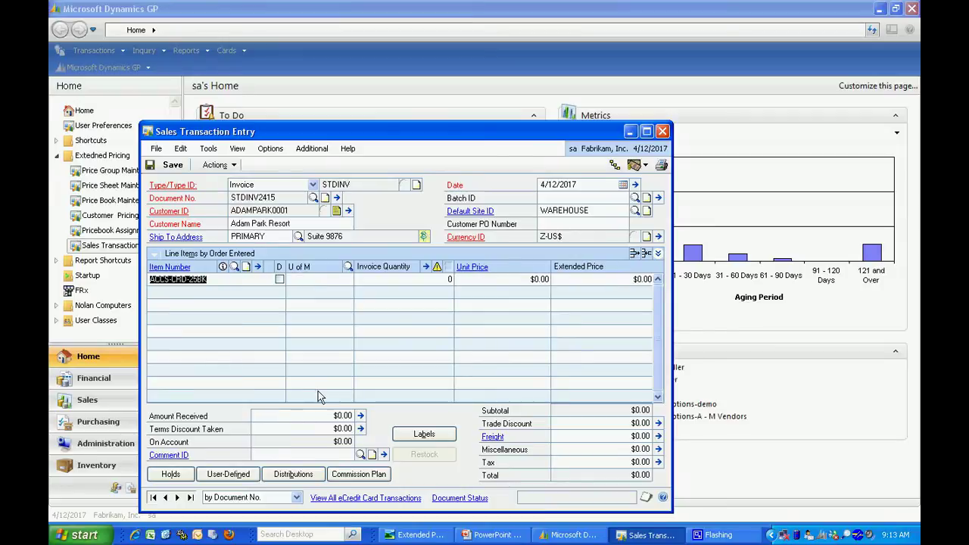
{"action": "key", "text": "Tab"}
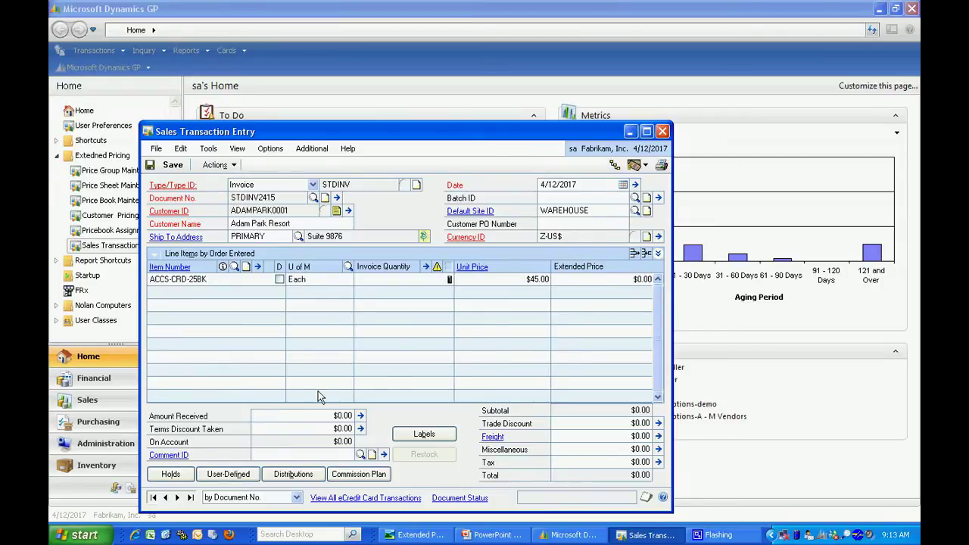
{"action": "type", "text": "1"}
{"action": "key", "text": "Tab"}
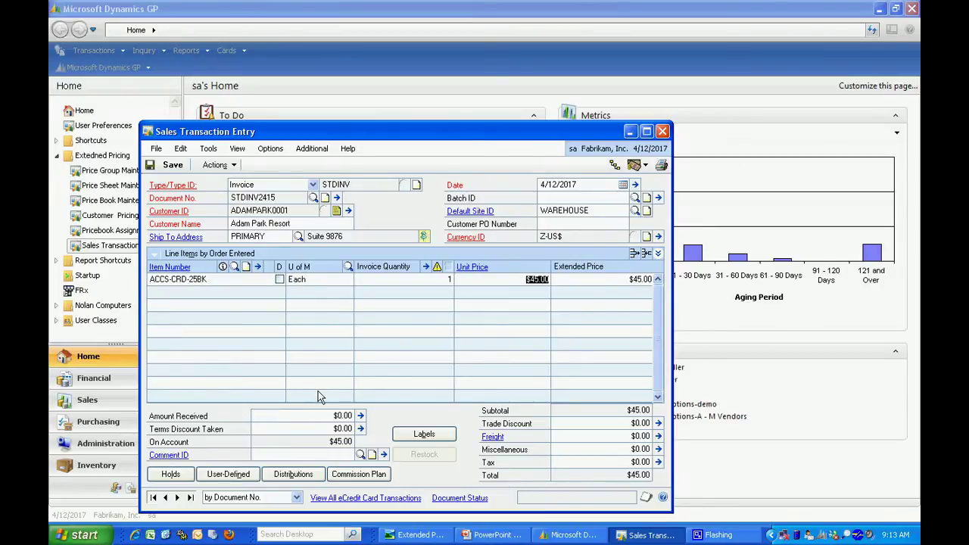
{"action": "key", "text": "Tab"}
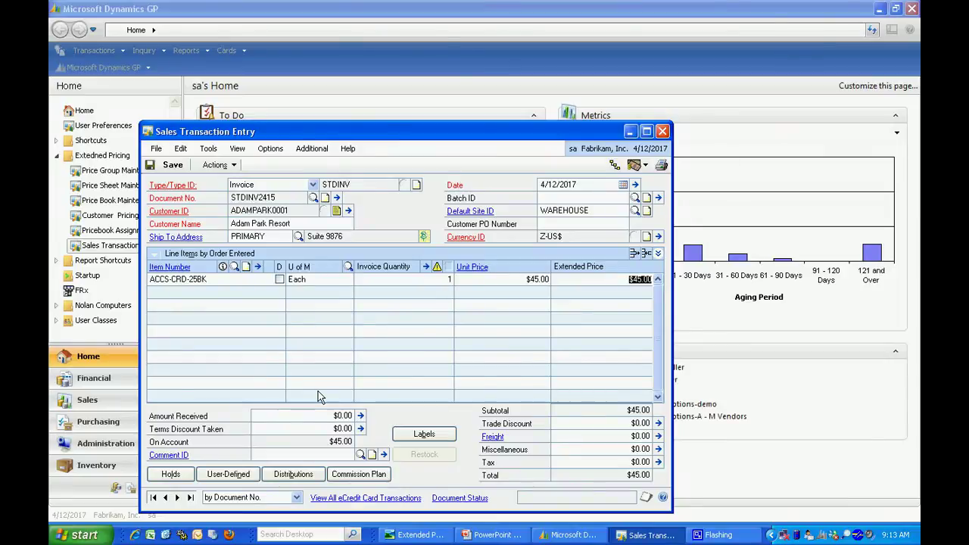
Step: Finish the ACCS-CRD-25BK line and accept the SPRING PROMO promotion offered for it
{"action": "key", "text": "Tab"}
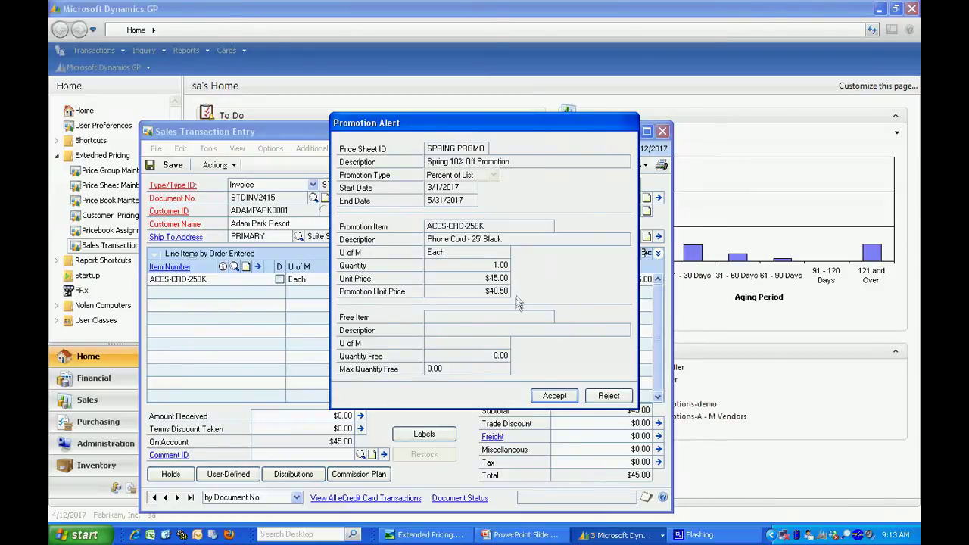
{"action": "left_click", "coordinate": [543, 395]}
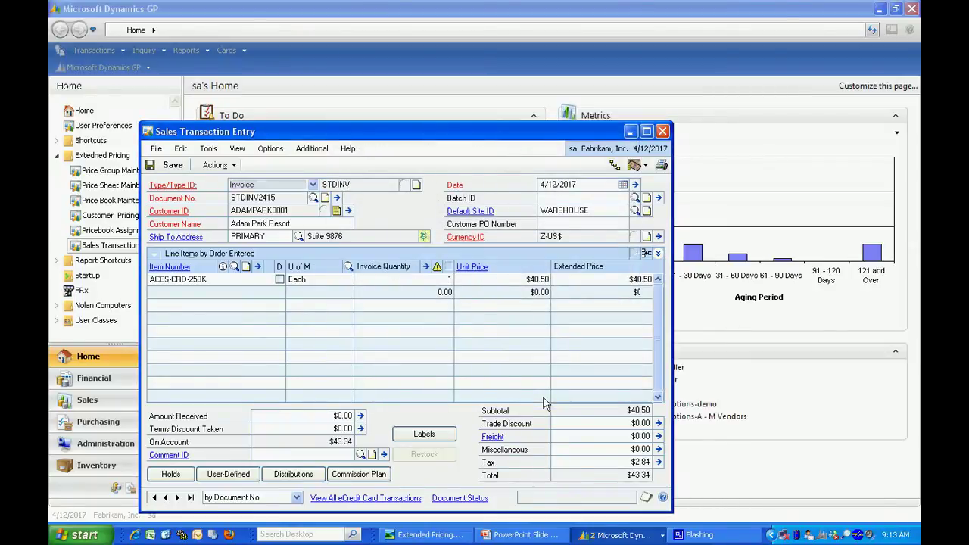
Step: Add item ACCS-CRD-12WH to the invoice with a quantity of 7, accepting the default unit price and the FREE ITEM promotion
{"action": "left_click", "coordinate": [191, 297]}
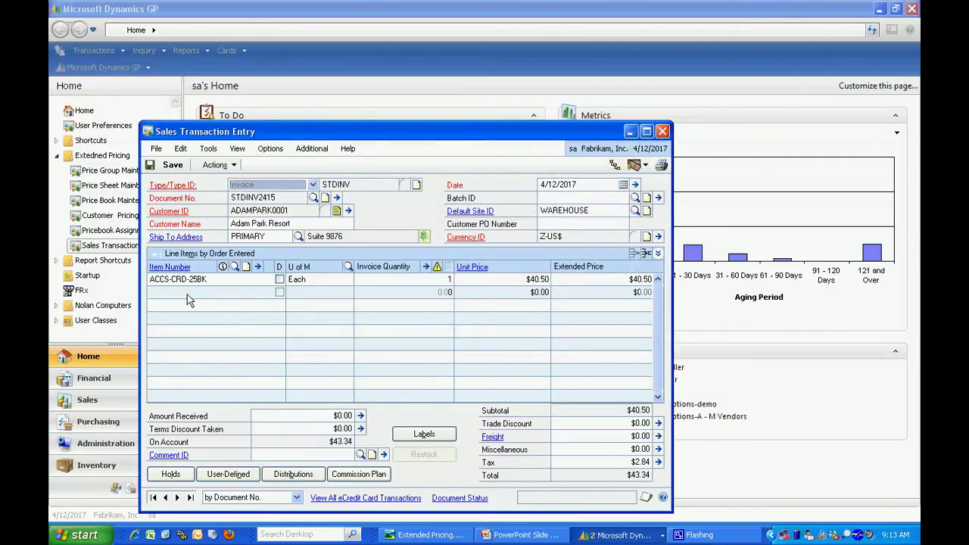
{"action": "type", "text": "AC"}
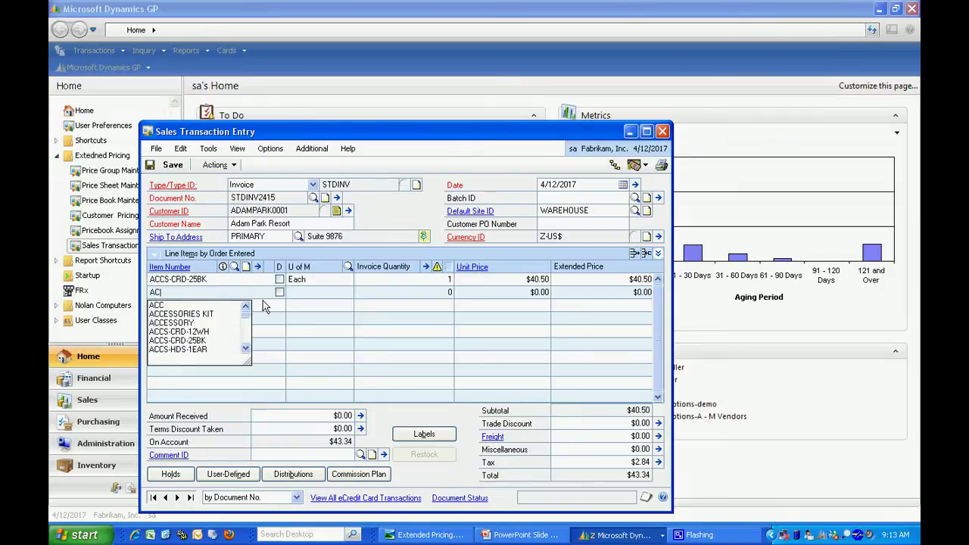
{"action": "left_click", "coordinate": [201, 333]}
{"action": "key", "text": "Tab"}
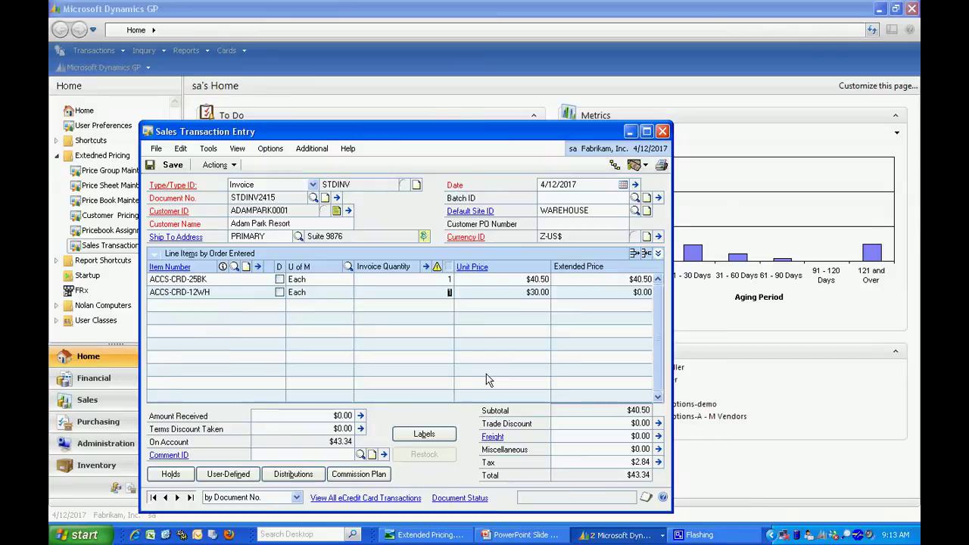
{"action": "type", "text": "7"}
{"action": "key", "text": "Tab"}
{"action": "key", "text": "Tab"}
{"action": "key", "text": "Tab"}
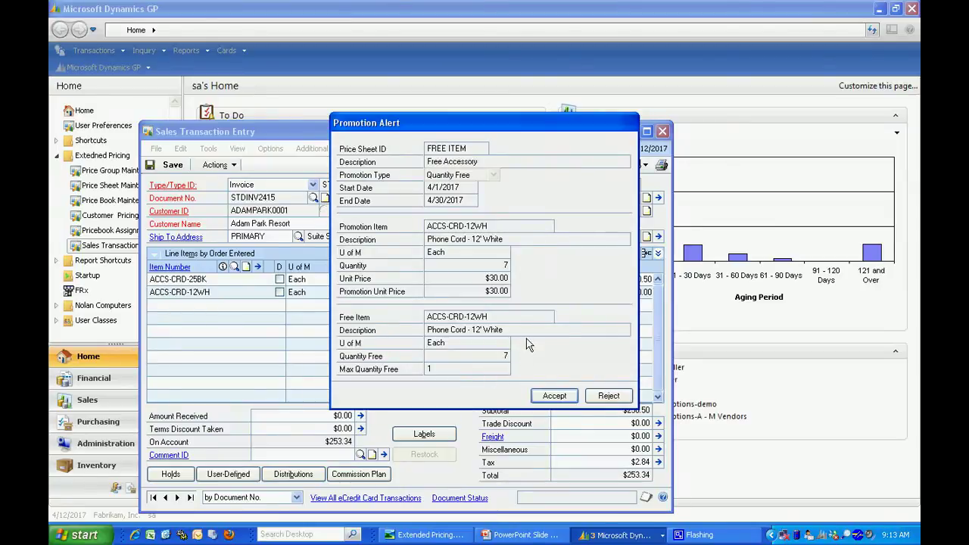
{"action": "left_click", "coordinate": [553, 397]}
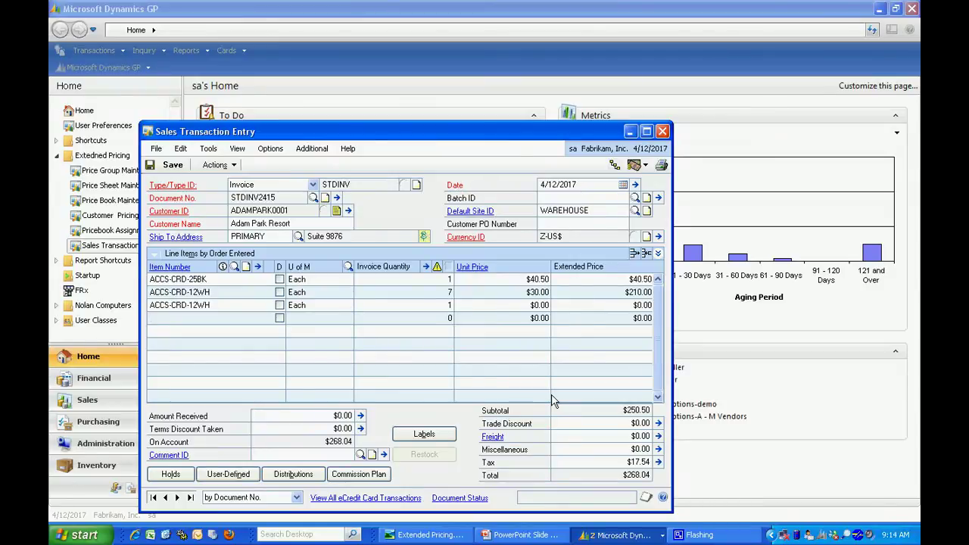
Step: Examine the unit price traces for the ACCS-CRD-25BK line and the ACCS-CRD-12WH line with quantity 7
{"action": "left_click", "coordinate": [509, 279]}
{"action": "left_click", "coordinate": [474, 268]}
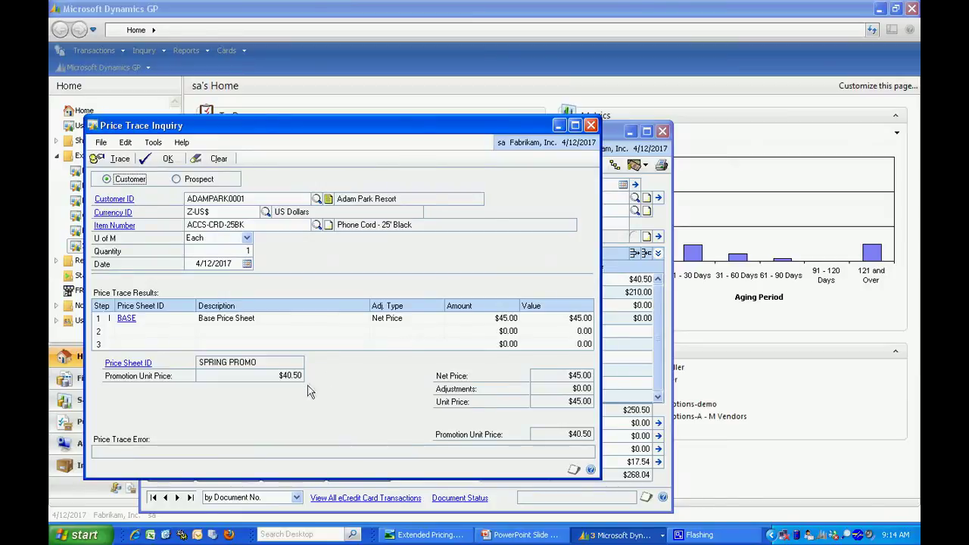
{"action": "left_click", "coordinate": [590, 125]}
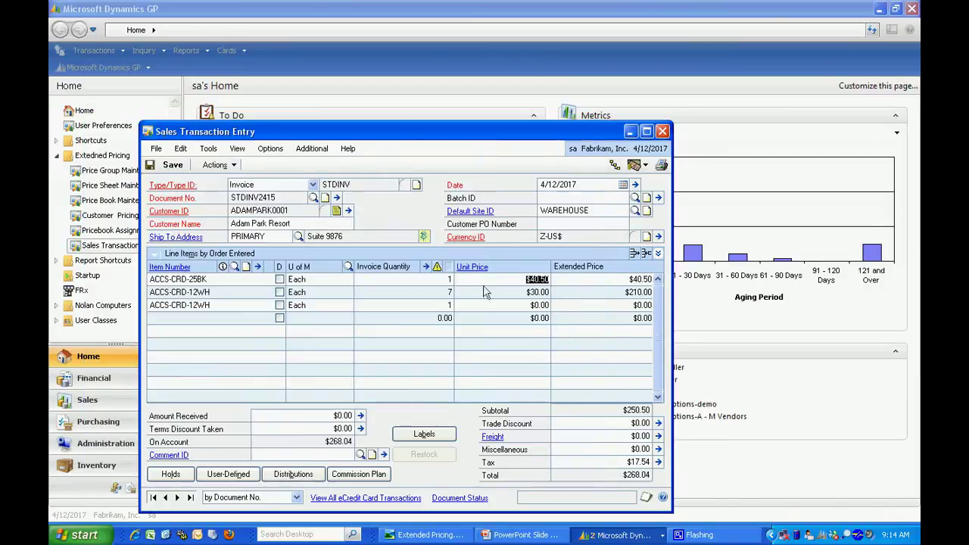
{"action": "left_click", "coordinate": [488, 292]}
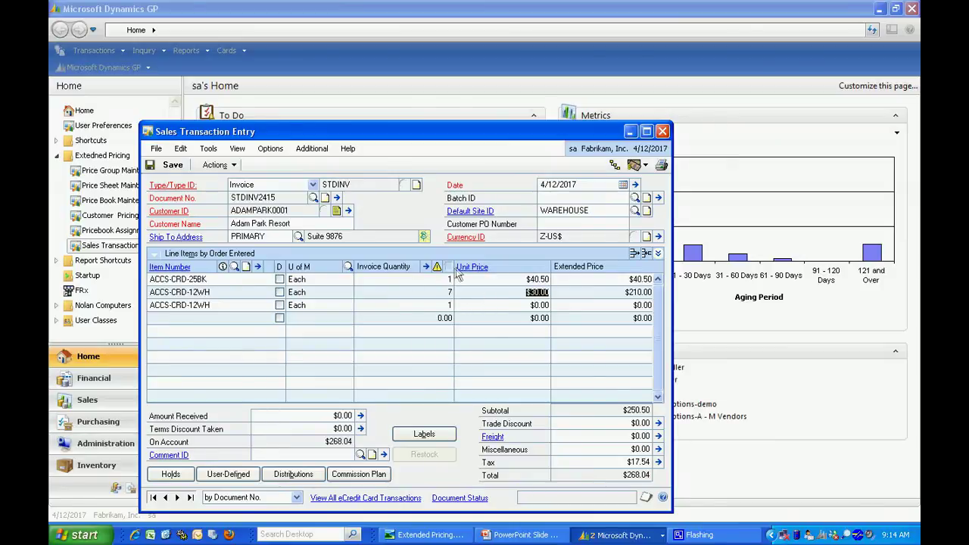
{"action": "left_click", "coordinate": [464, 268]}
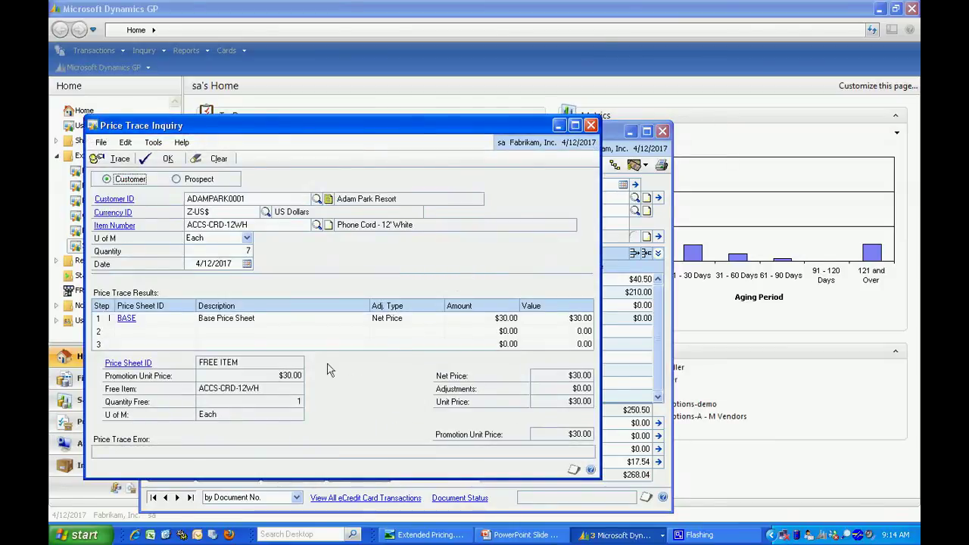